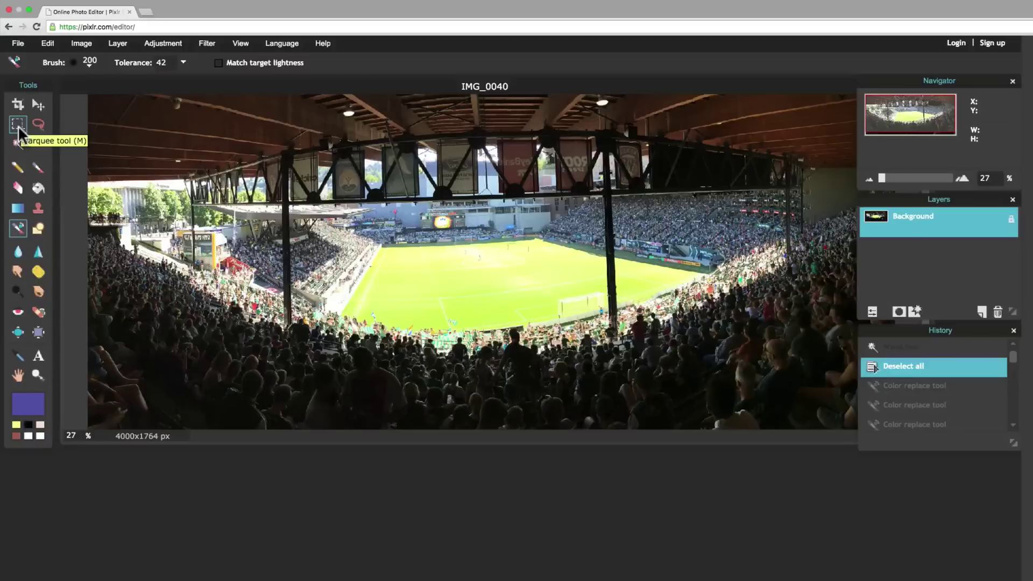
Draw an elliptical marquee of about 1335 × 507 px over the green pitch
click(22, 124)
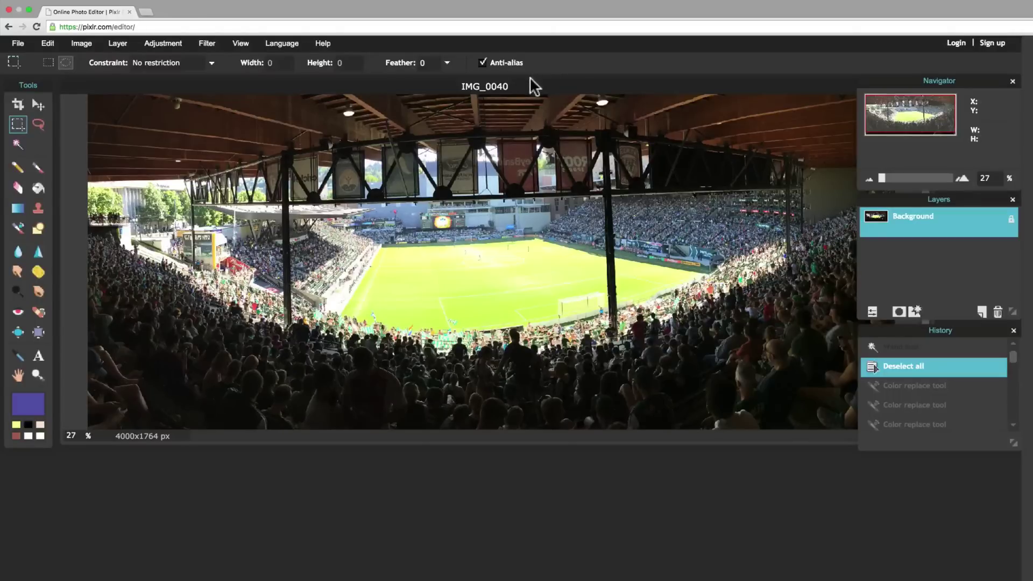
click(64, 63)
drag(376, 230, 646, 333)
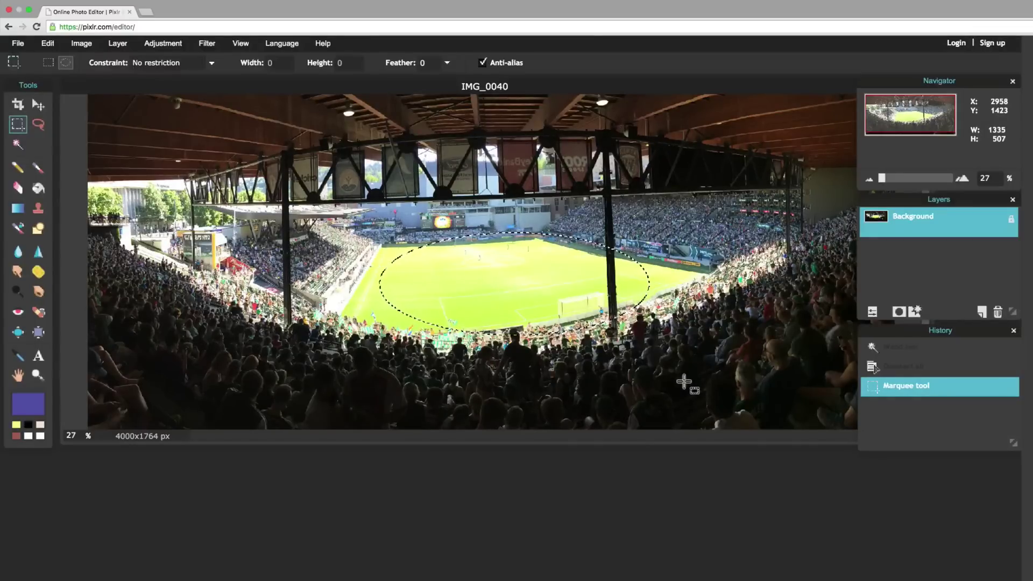
Paint the inside of the ellipse solid purple with the 200-pixel brush preset
click(38, 169)
click(88, 64)
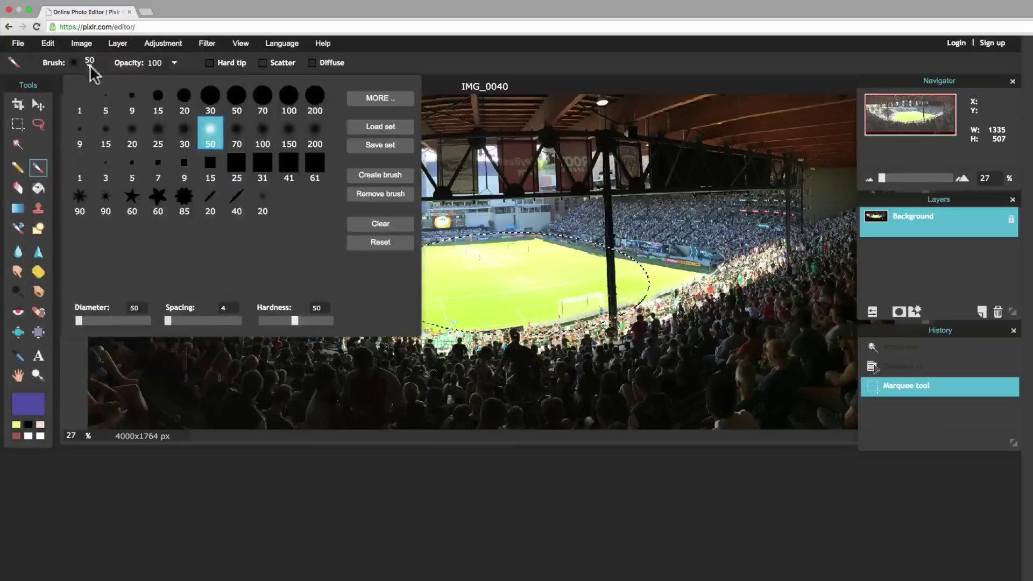
click(315, 97)
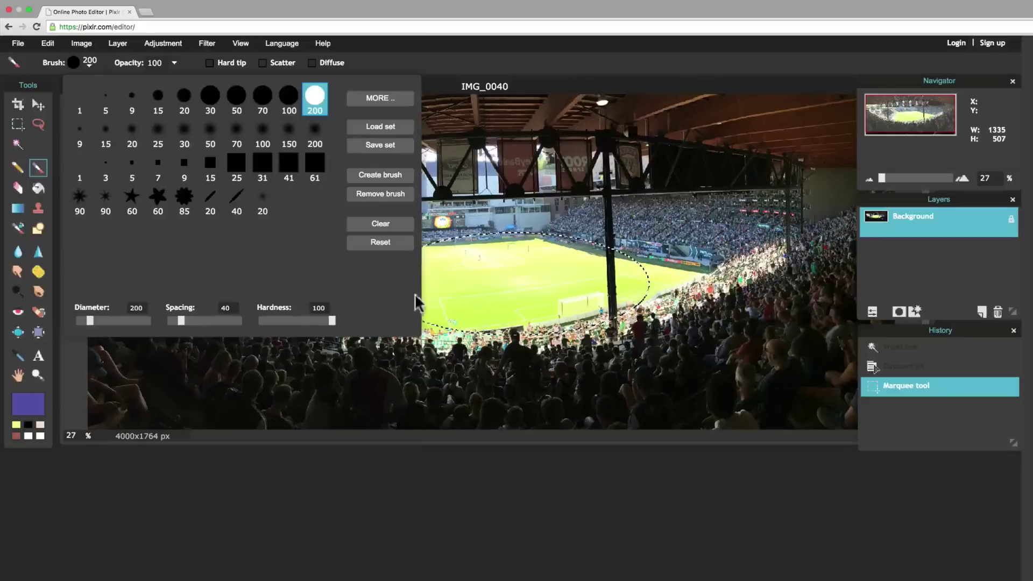
click(436, 391)
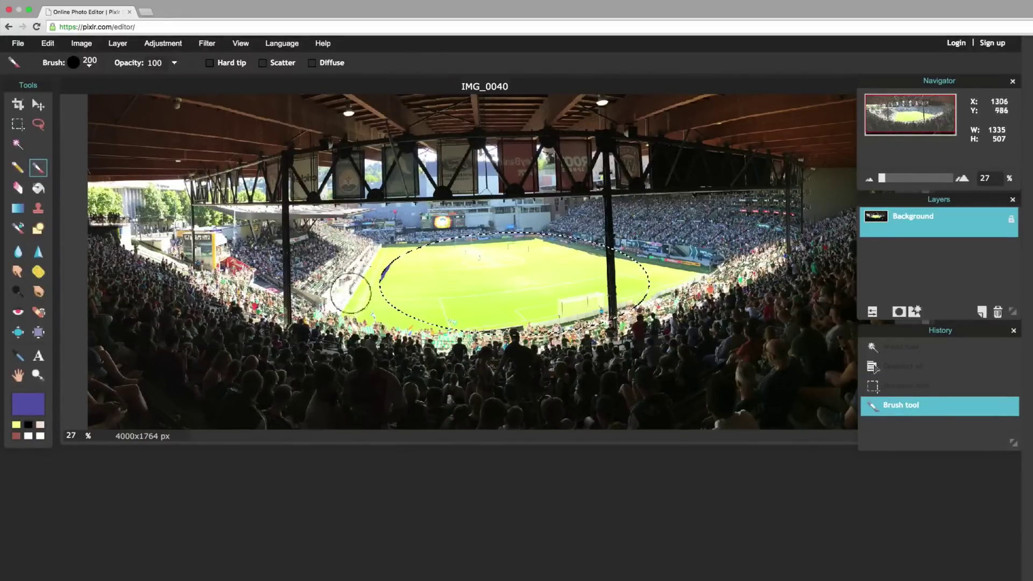
mouse_move(414, 241)
mouse_down()
mouse_move(372, 330)
mouse_move(423, 289)
mouse_up()
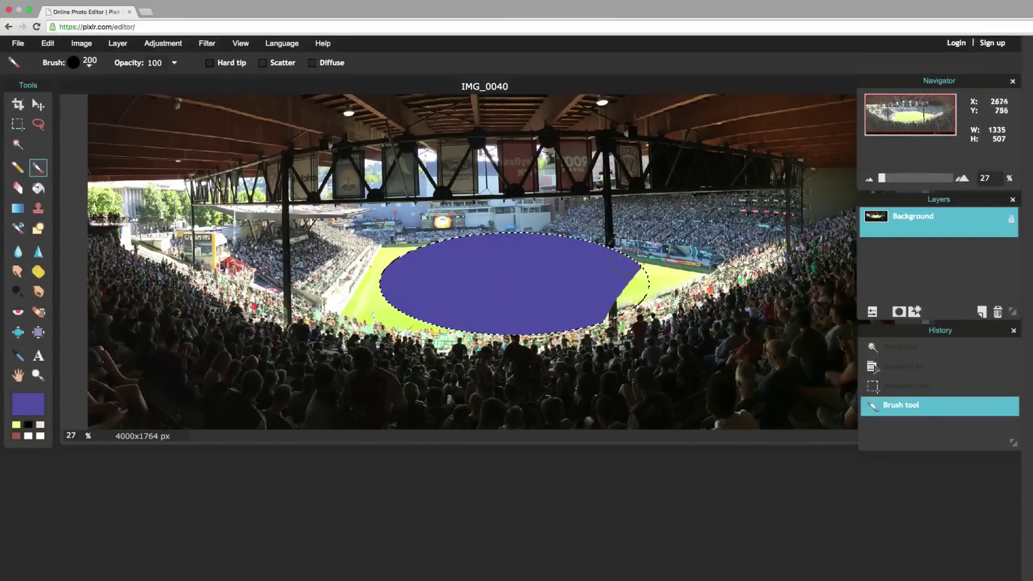
drag(635, 283, 642, 240)
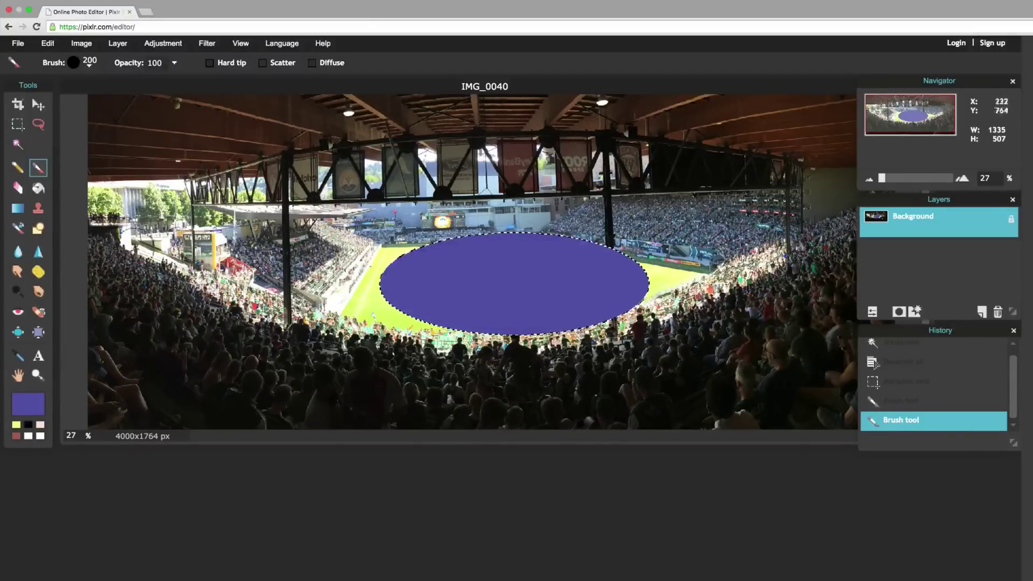
Drag the purple ellipse up and right, then undo it and deselect
click(39, 106)
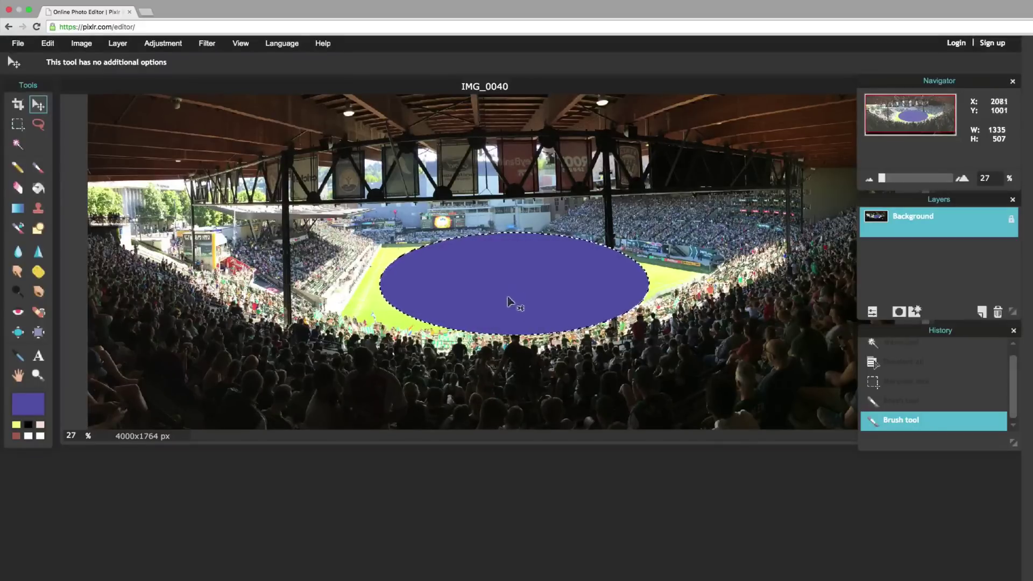
drag(508, 301, 663, 203)
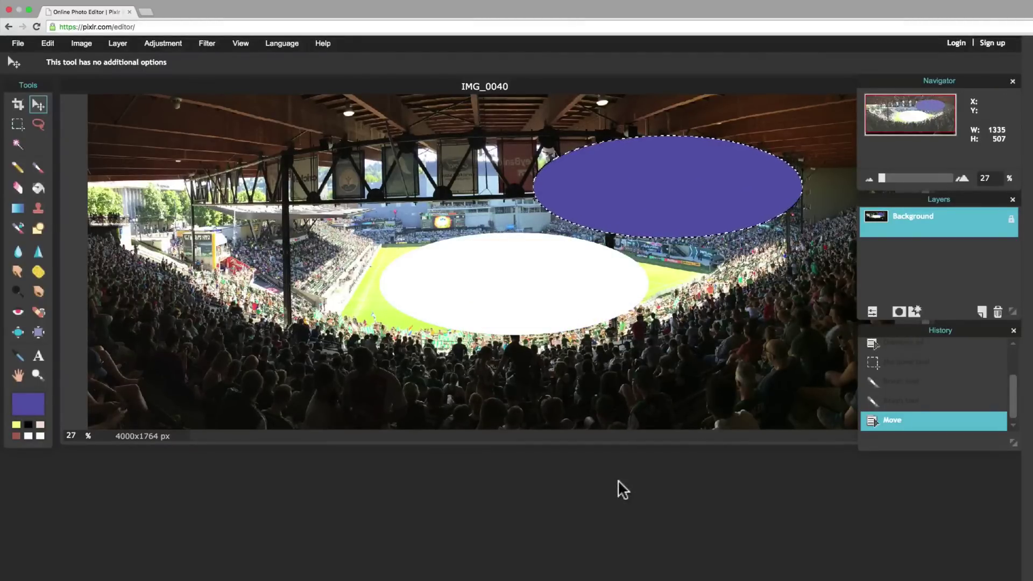
key(super+z)
key(super+z)
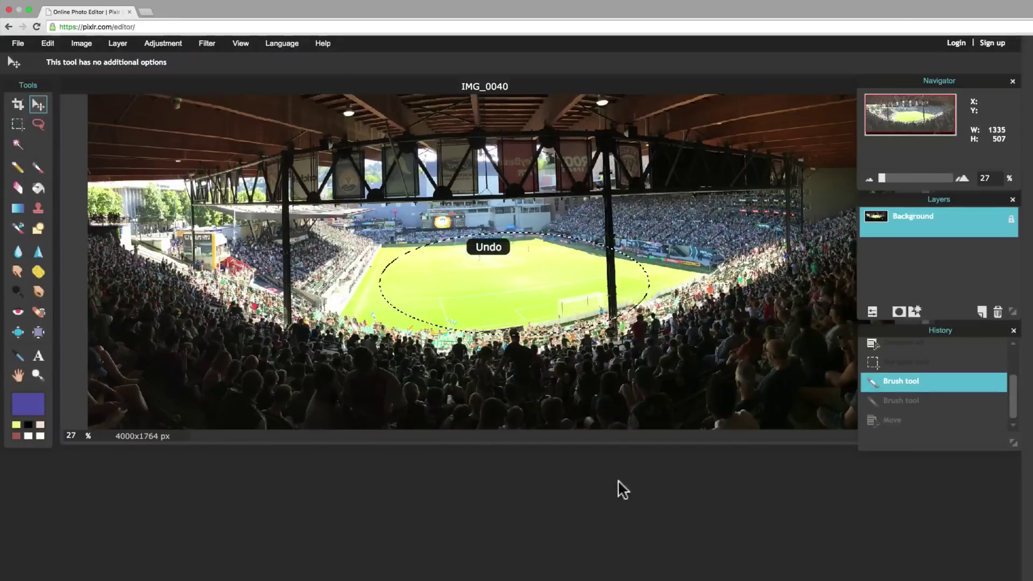
key(super+d)
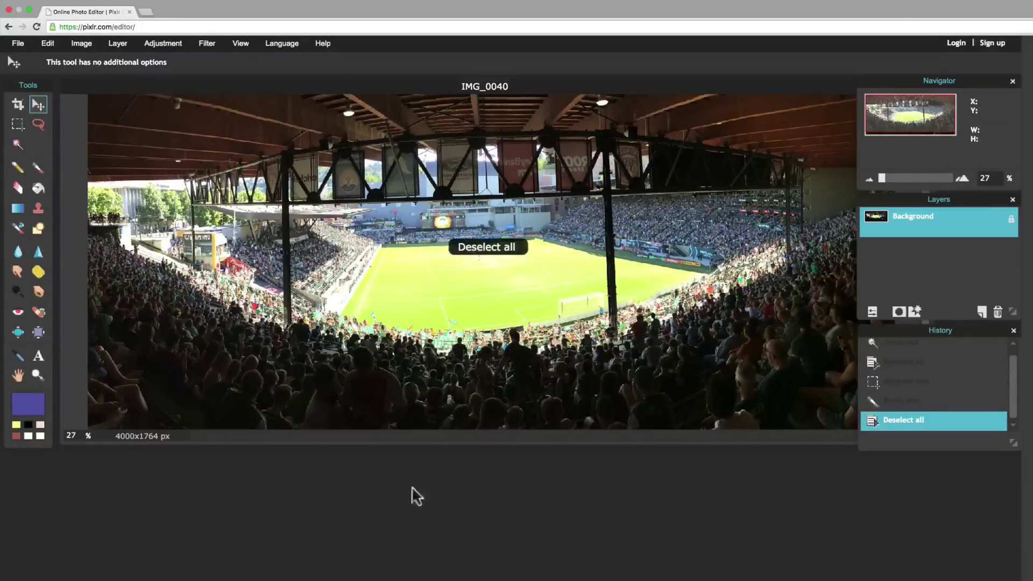
With the Lasso tool active, zoom to 200% on the foreground crowd, then back to 110%
click(39, 129)
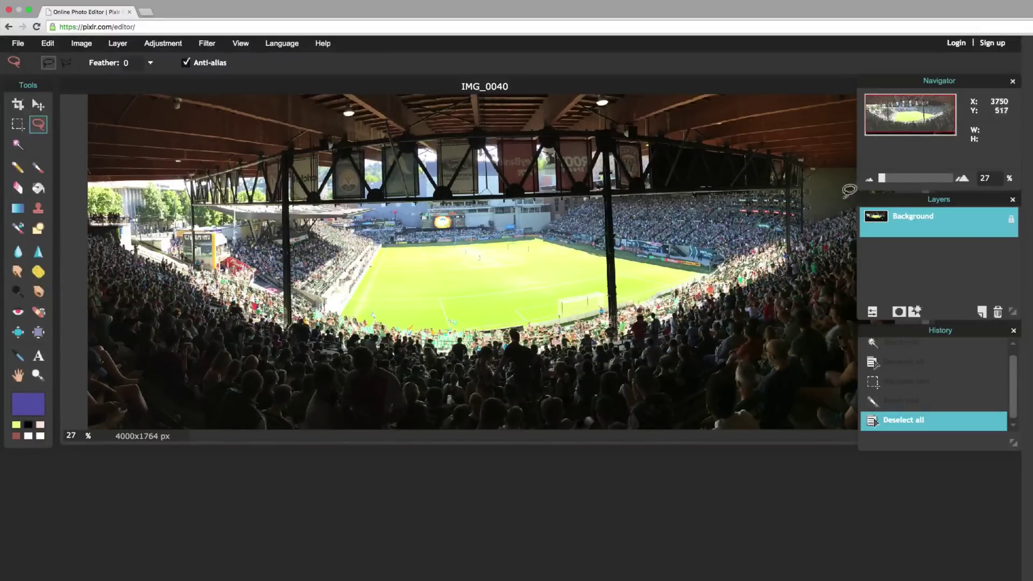
drag(886, 178, 907, 177)
drag(910, 111, 911, 124)
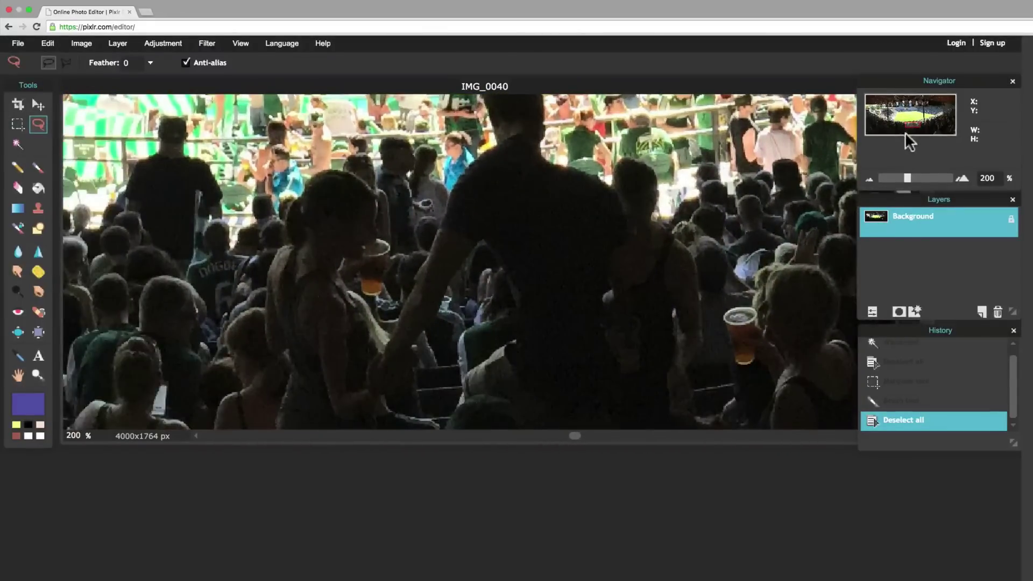
drag(907, 177, 899, 176)
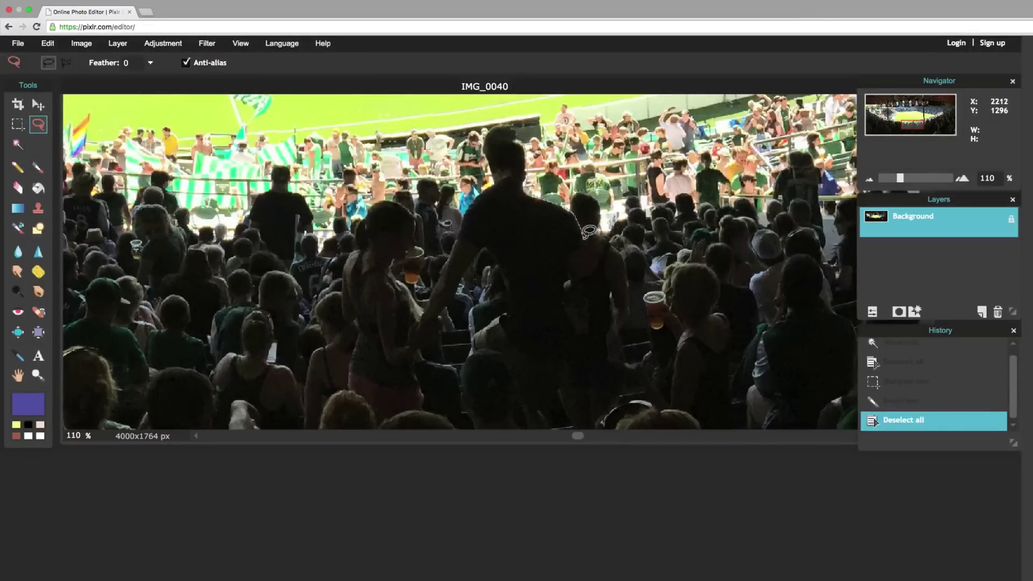
Trace a closed lasso outline, about 217 × 371 px, around the standing man
mouse_move(594, 251)
mouse_down()
mouse_move(590, 325)
mouse_move(578, 334)
mouse_move(593, 423)
mouse_move(584, 431)
mouse_move(476, 347)
mouse_move(475, 325)
mouse_move(510, 294)
mouse_move(489, 238)
mouse_move(435, 326)
mouse_move(422, 324)
mouse_move(496, 173)
mouse_move(487, 139)
mouse_move(503, 119)
mouse_up()
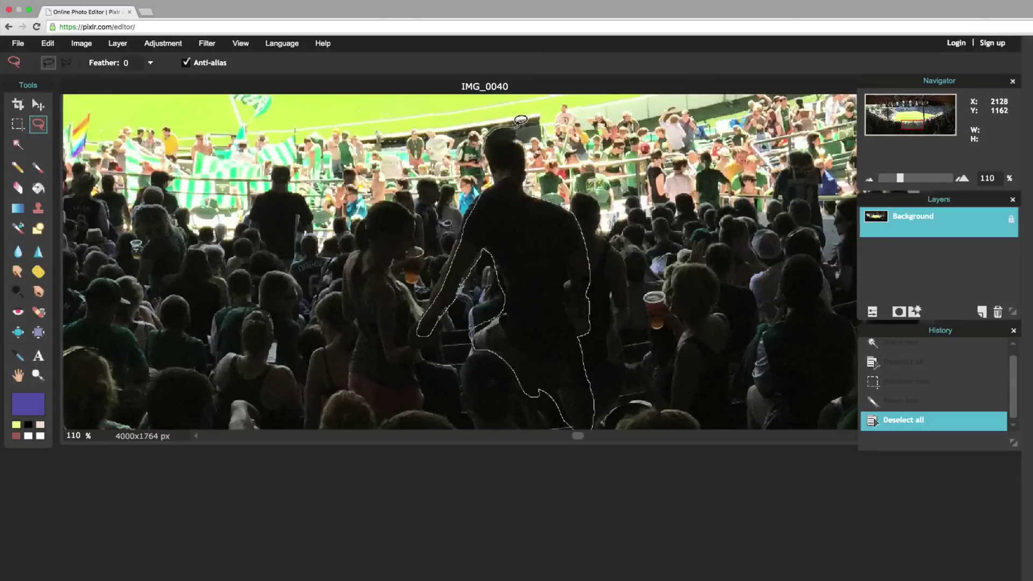
drag(519, 134, 520, 134)
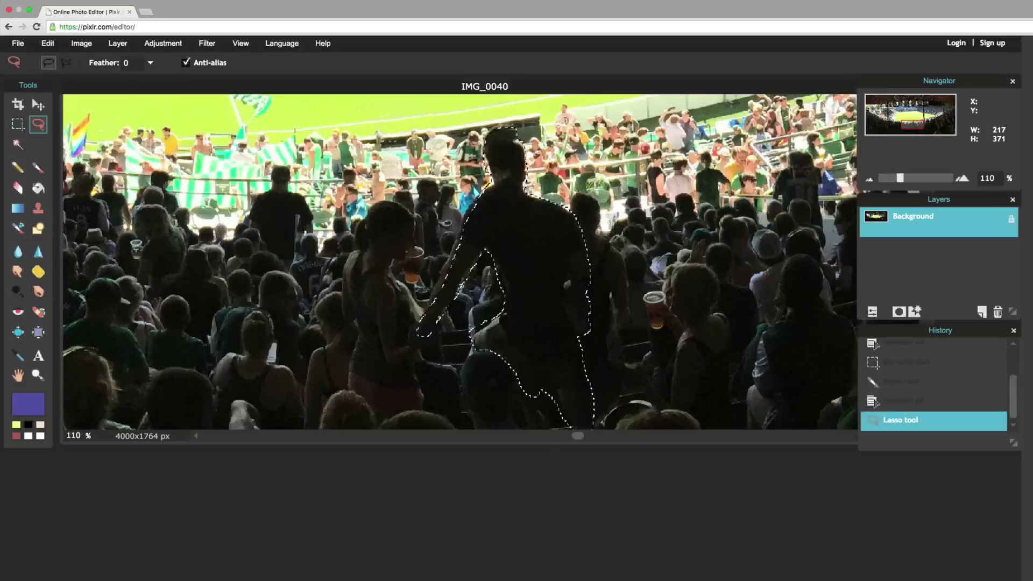
Clear the lasso-selected man to white, zoom out, then undo and deselect
key(Delete)
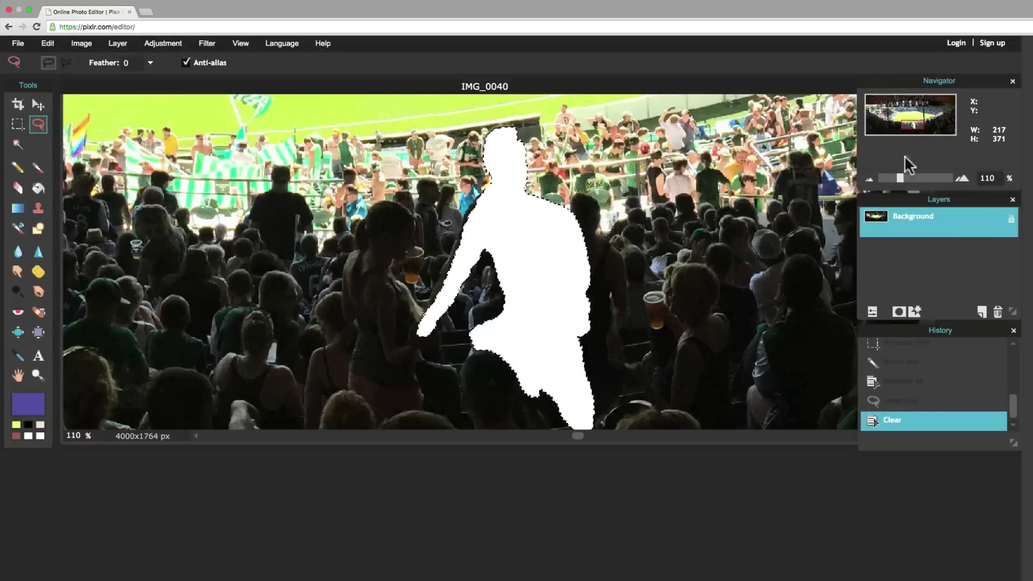
drag(900, 178, 881, 179)
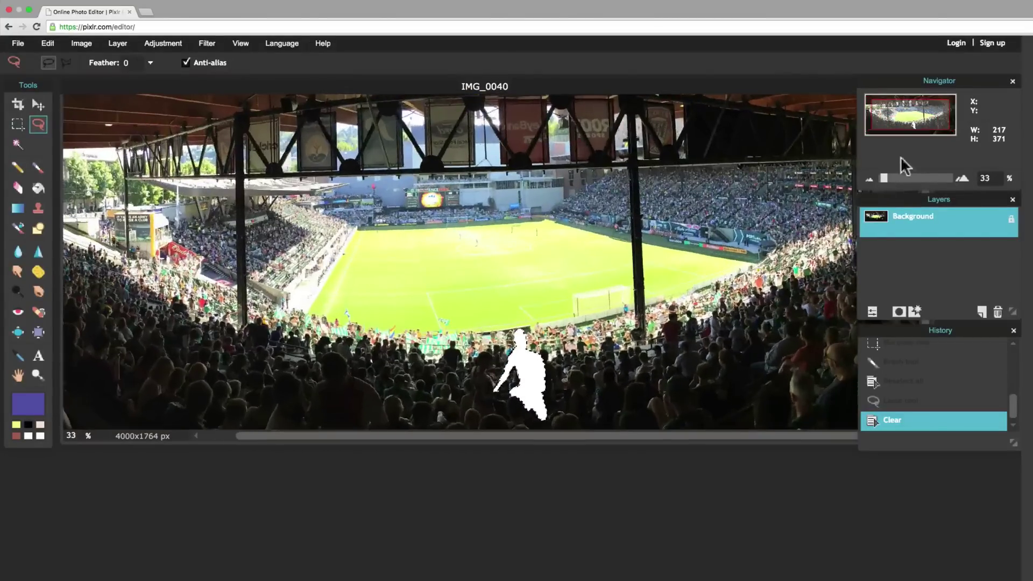
key(ctrl+z)
key(ctrl+d)
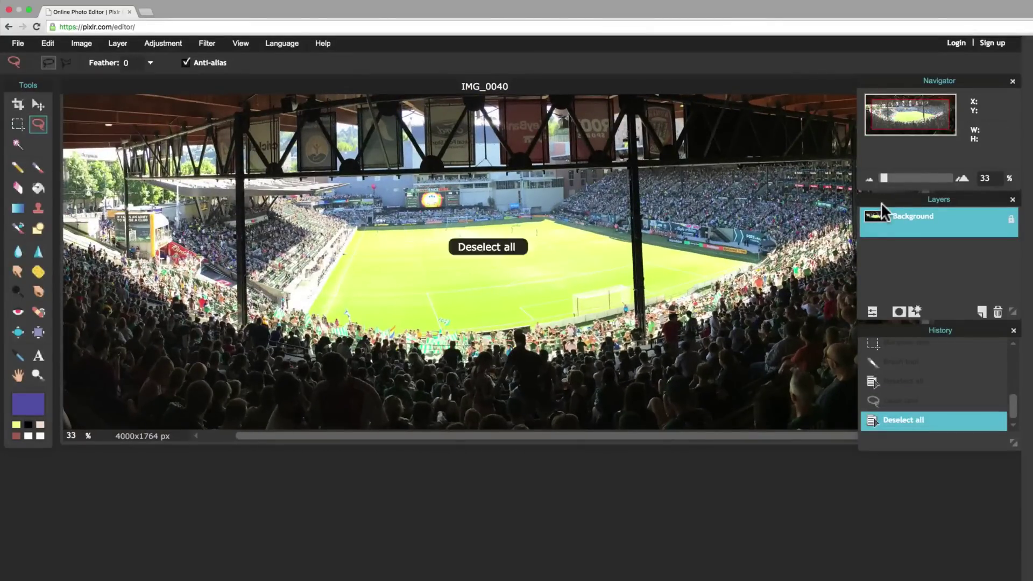
Select the green pitch with the Magic Wand at tolerance 27
click(19, 144)
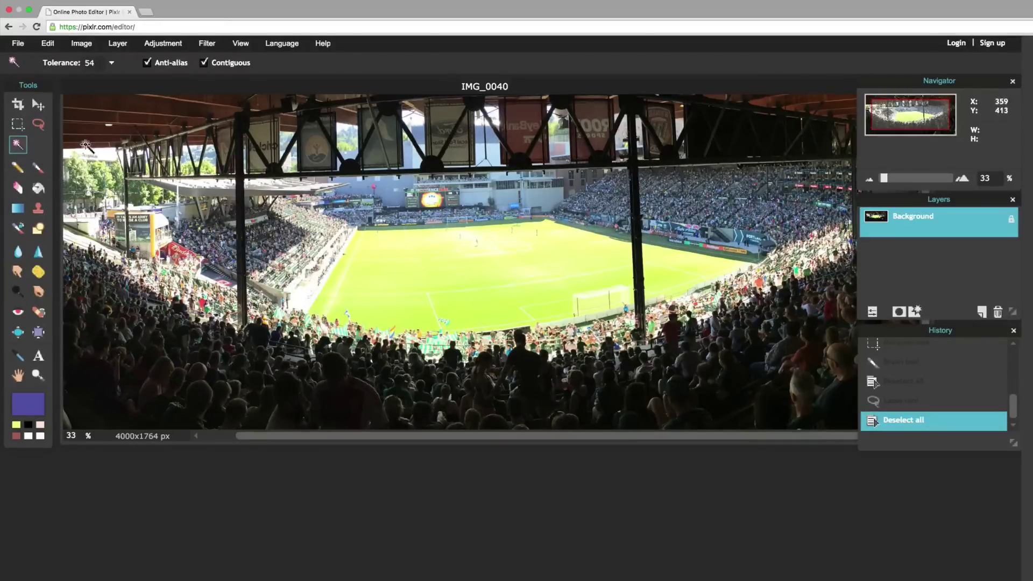
click(112, 63)
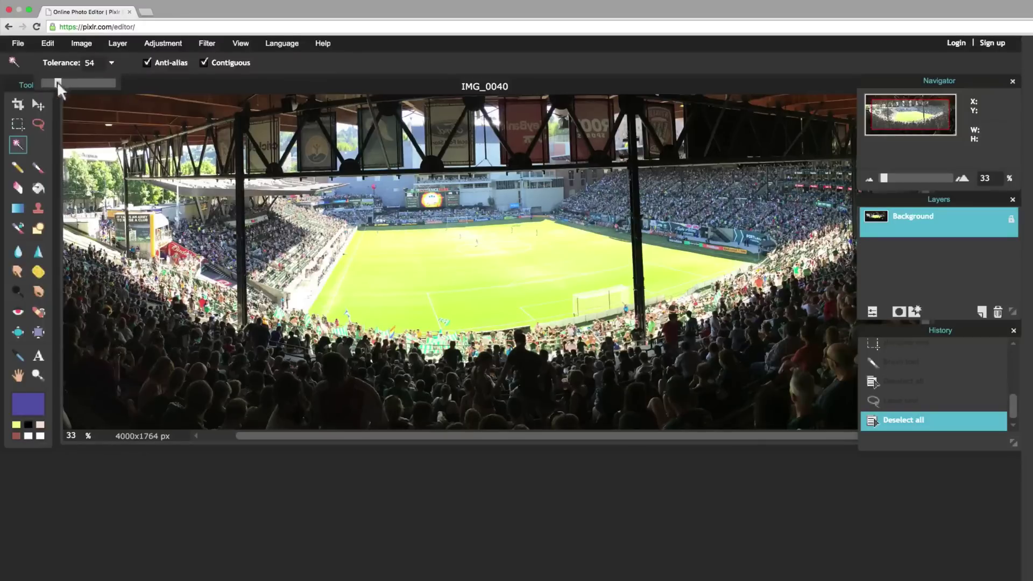
drag(56, 83, 46, 85)
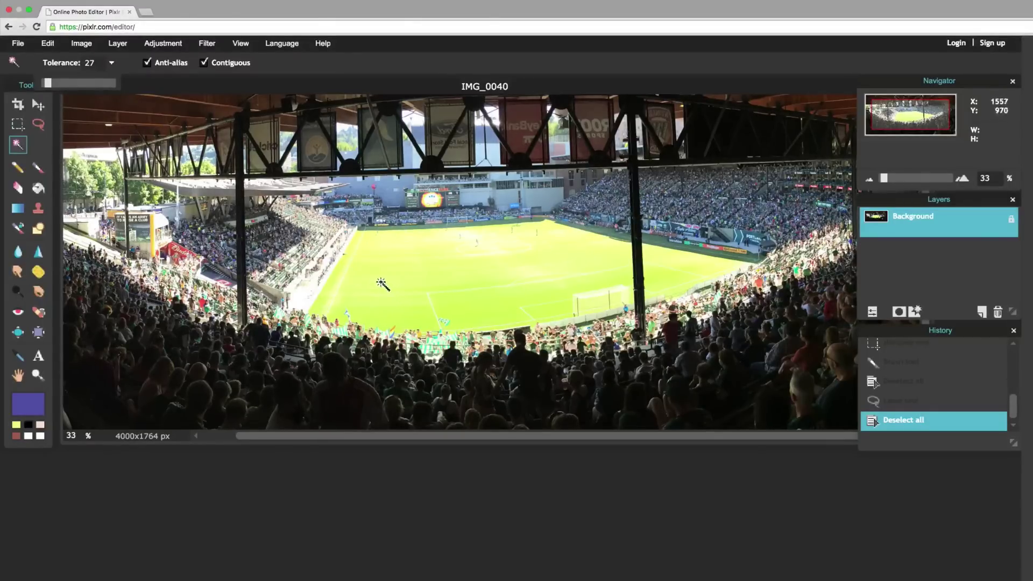
click(416, 269)
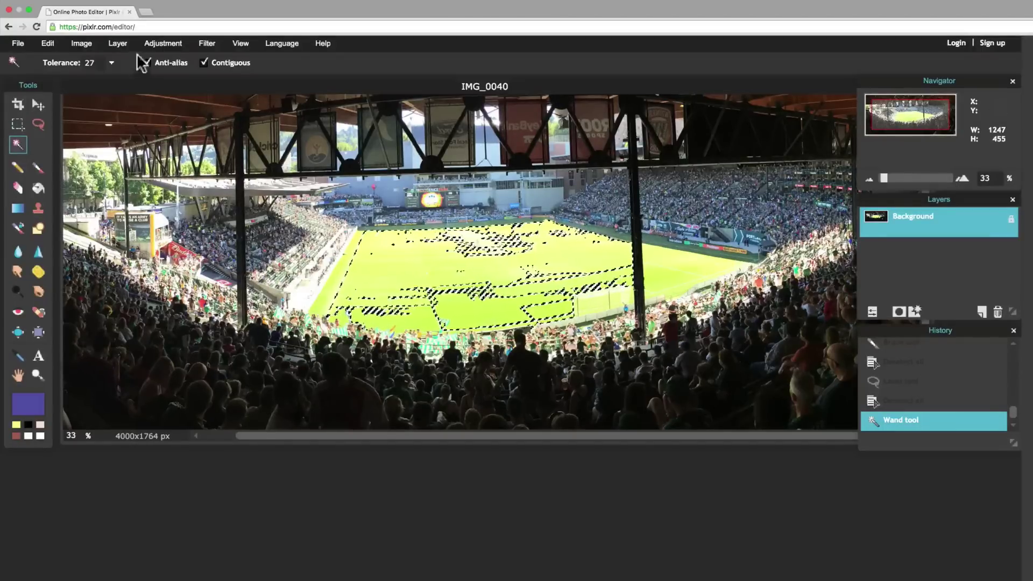
Raise the wand tolerance to 48 and reselect the whole pitch
click(111, 62)
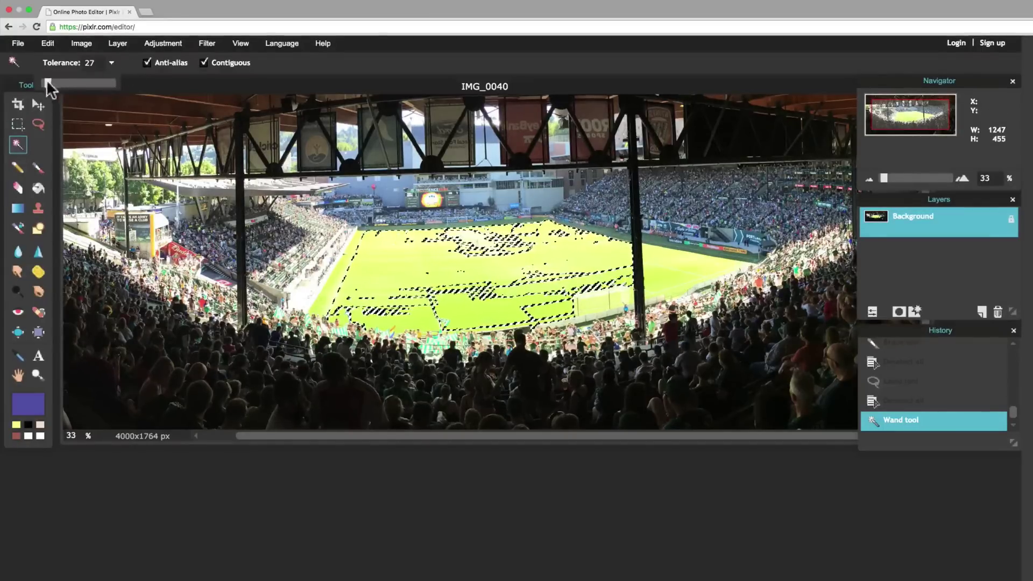
drag(46, 79, 52, 79)
click(472, 239)
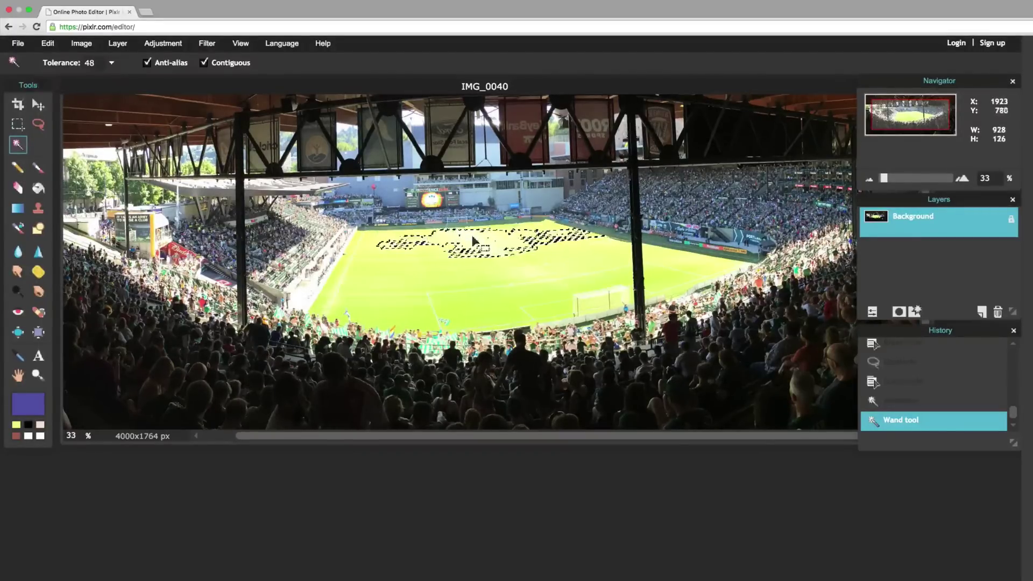
click(402, 277)
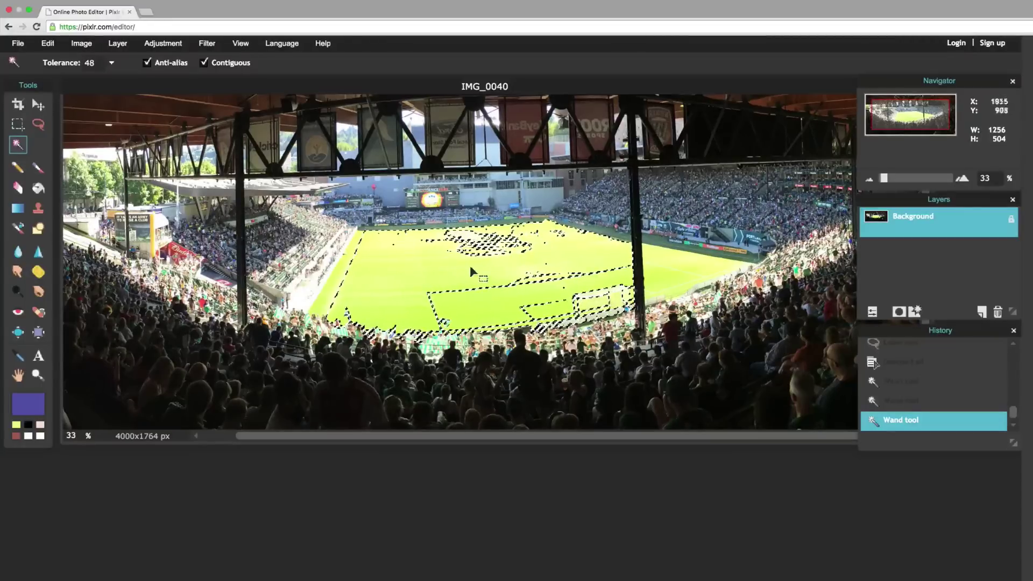
Deselect, try the pitch at tolerance 64, then reselect it at tolerance 52
key(ctrl+d)
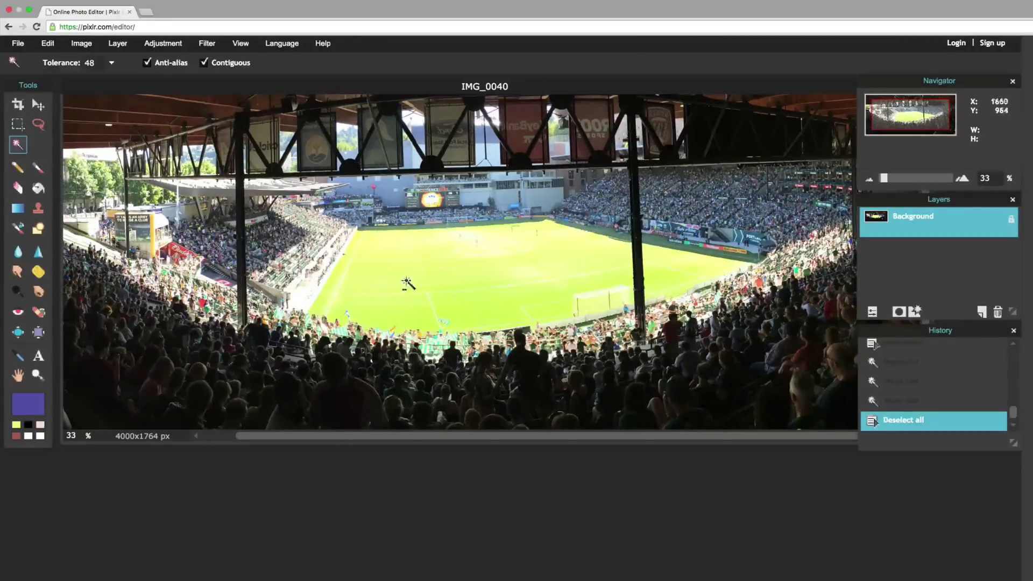
click(109, 62)
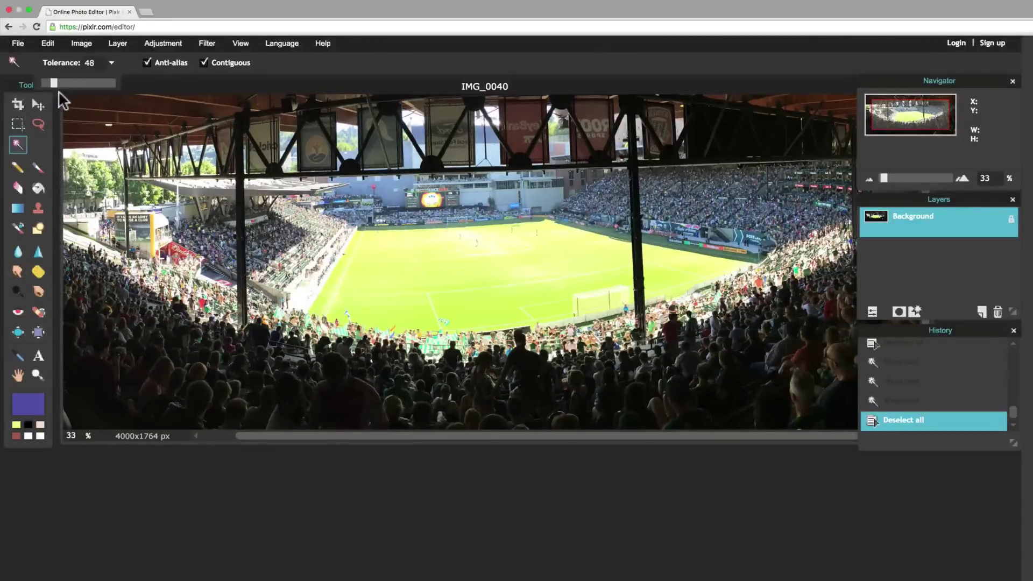
drag(57, 81, 62, 81)
click(420, 256)
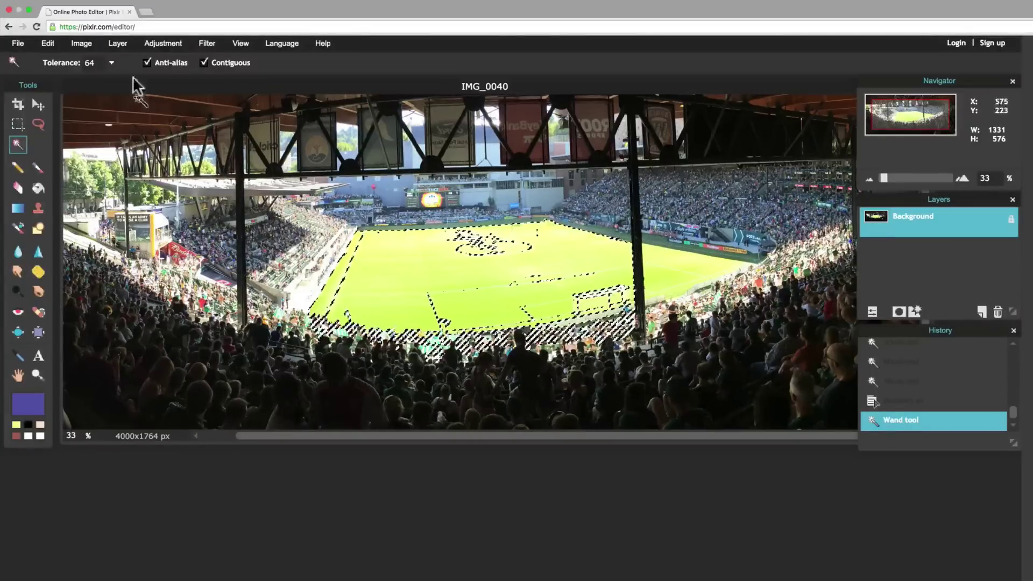
click(112, 62)
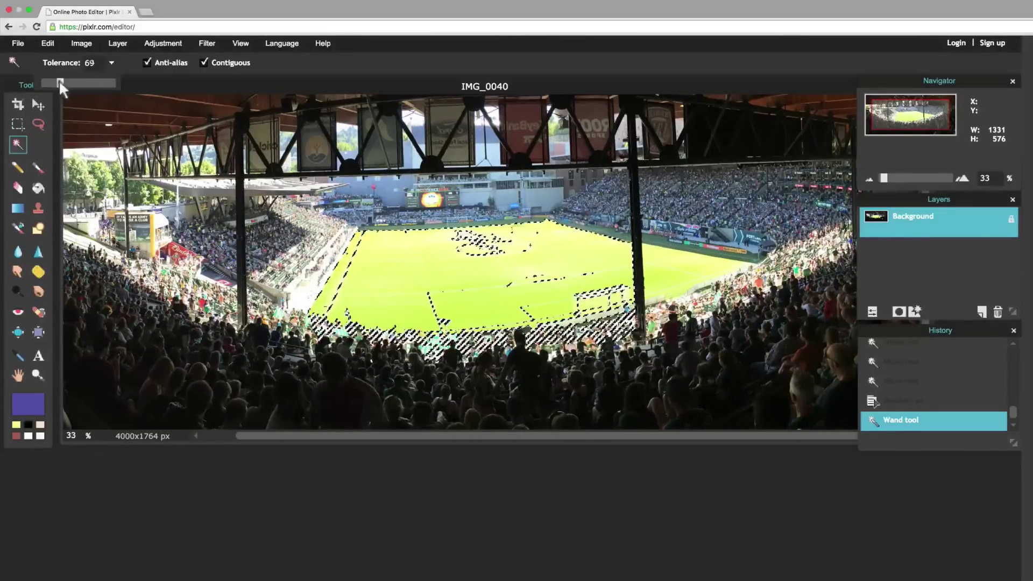
drag(59, 79, 53, 82)
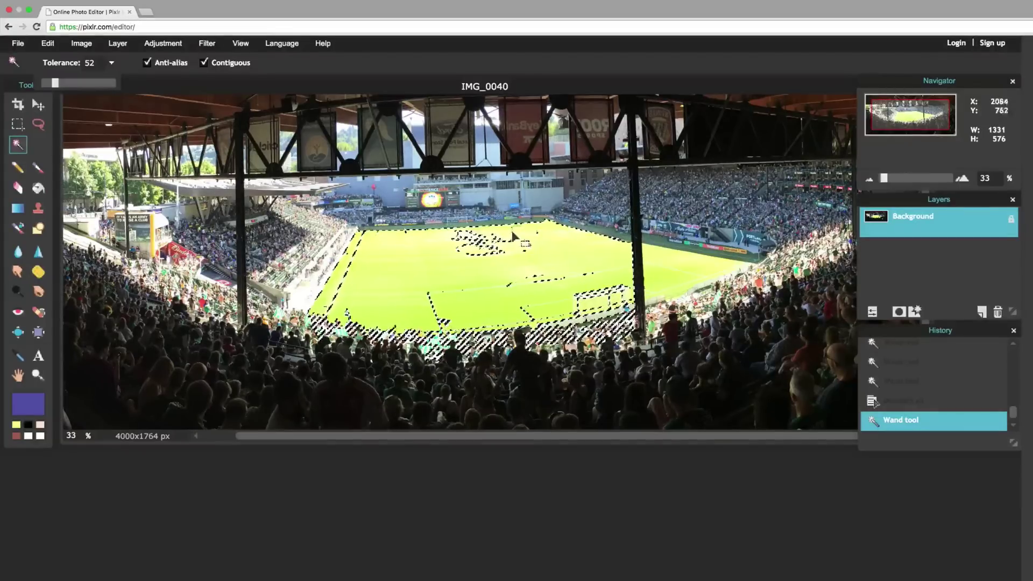
key(ctrl+d)
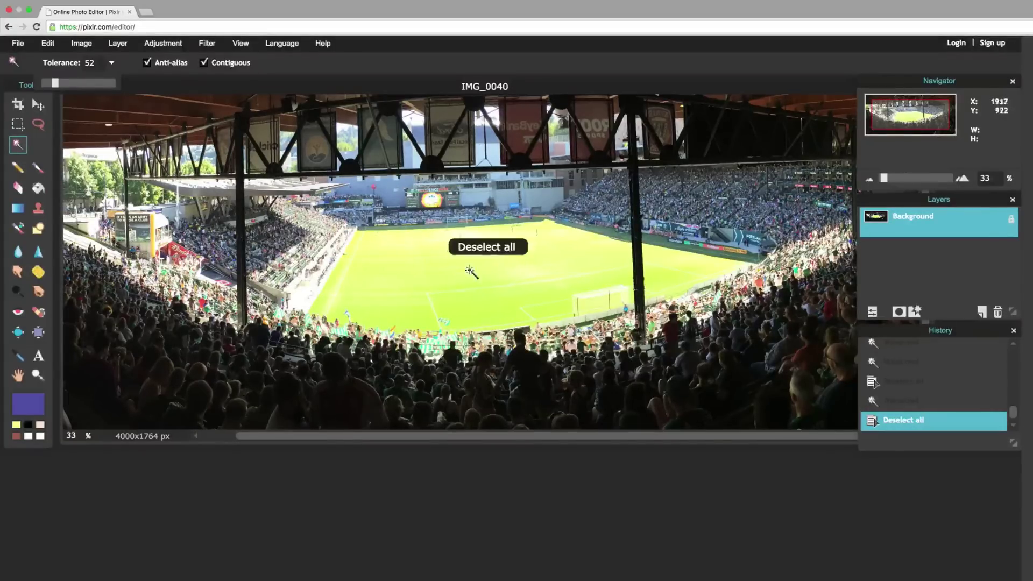
click(403, 263)
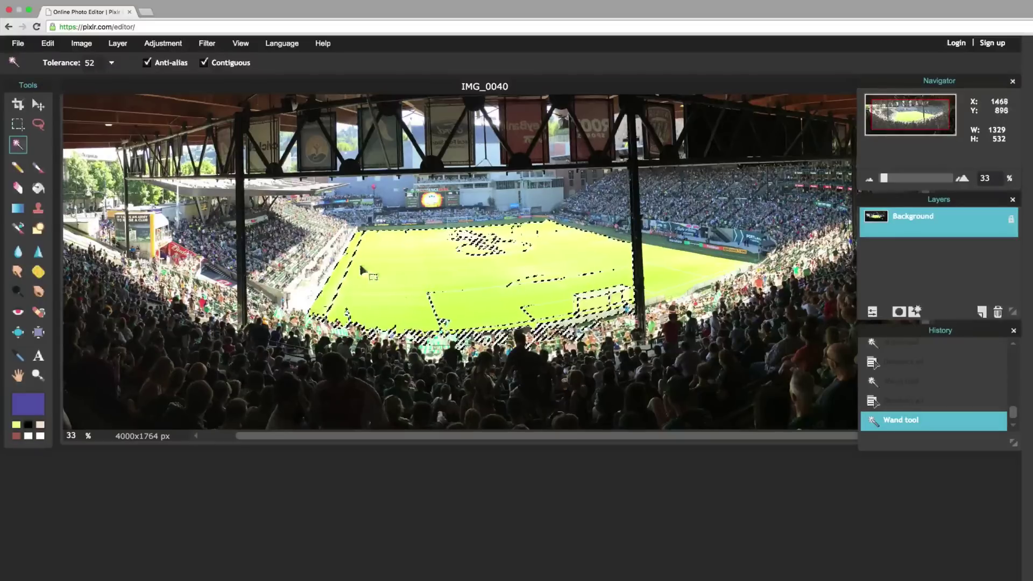
Lower the tolerance to 48 and reselect the whole green pitch
click(111, 62)
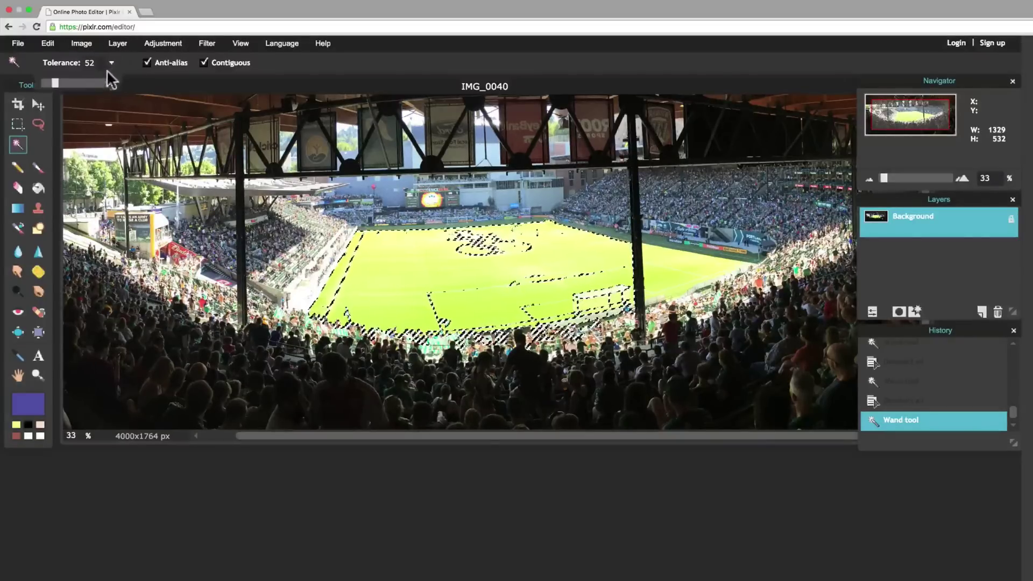
drag(56, 81, 55, 82)
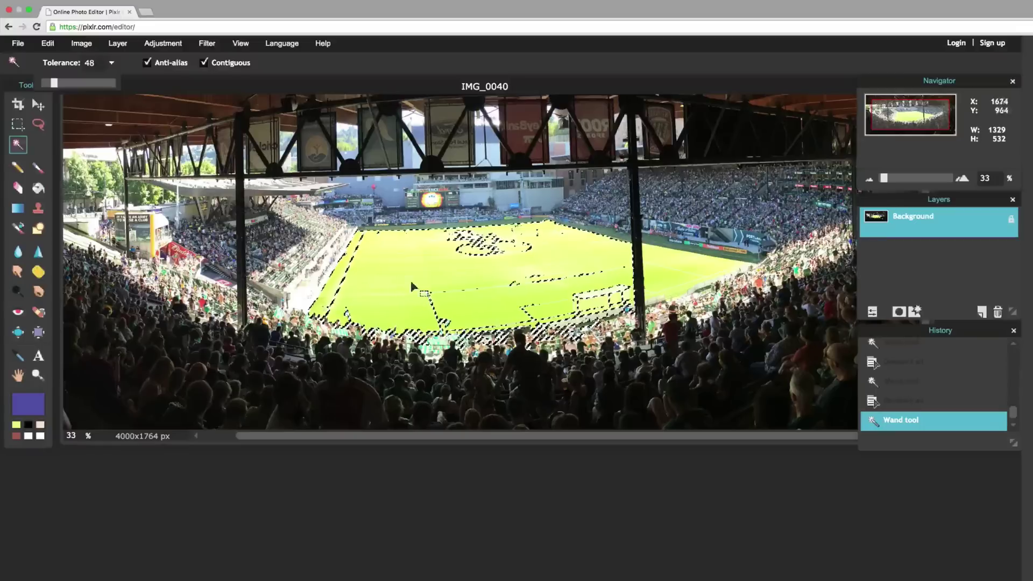
drag(412, 280, 410, 276)
click(648, 265)
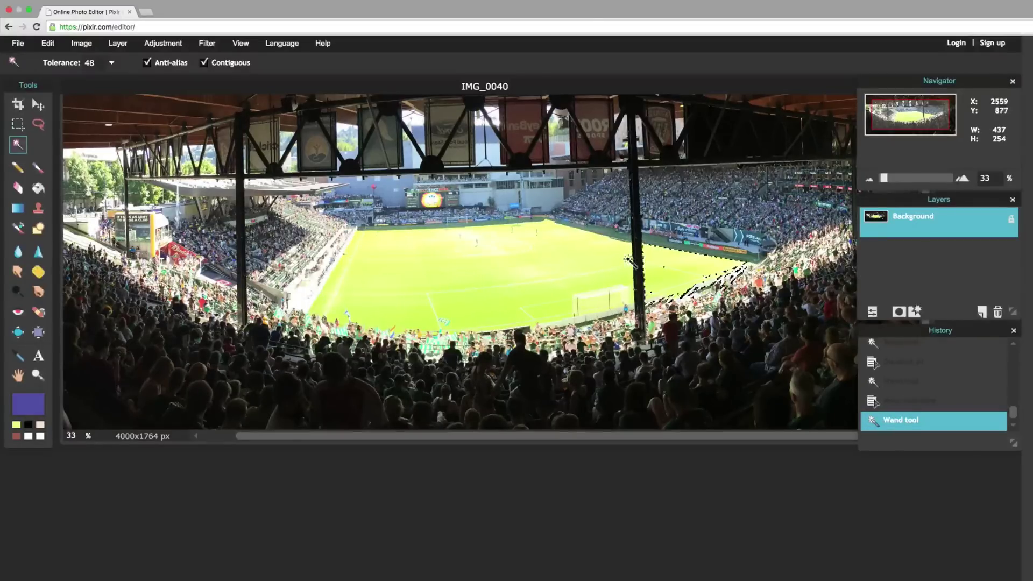
click(434, 268)
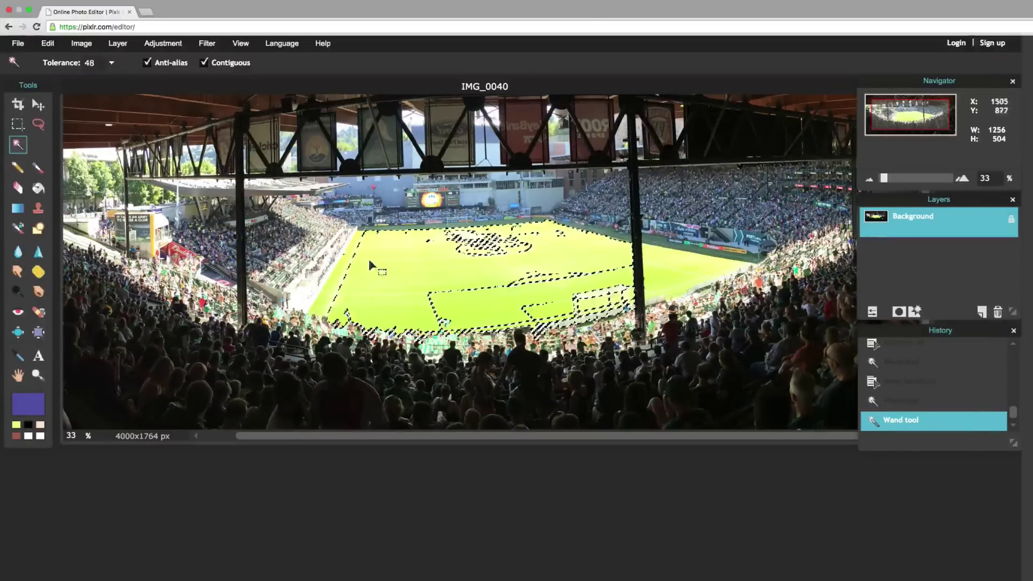
click(110, 63)
drag(56, 82, 53, 82)
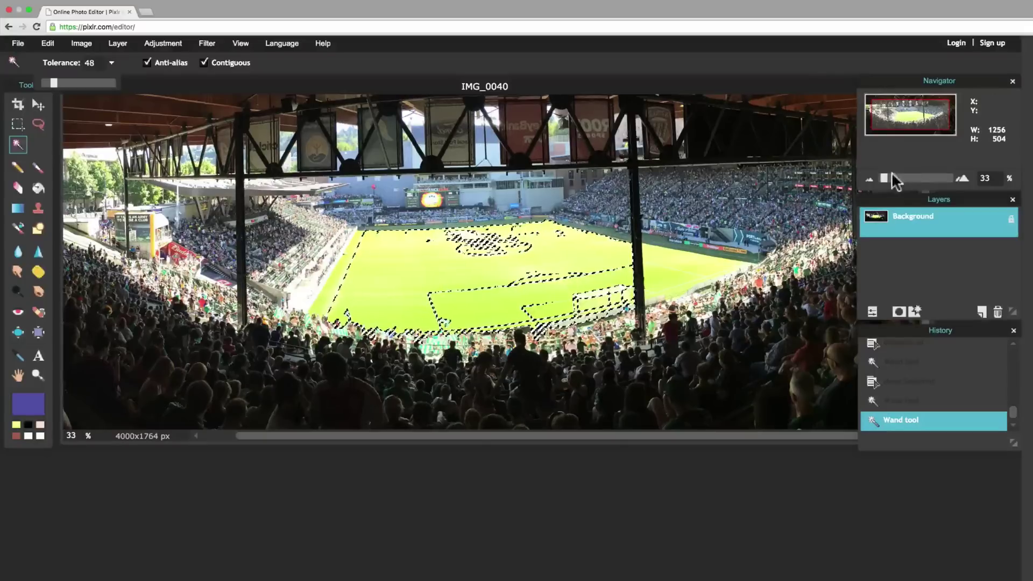
Inspect the pitch edges at 250%, then add the field beyond the pole, reaching about 1755 × 504 px
drag(883, 180, 911, 178)
mouse_move(911, 120)
mouse_down()
mouse_move(899, 120)
mouse_move(910, 112)
mouse_up()
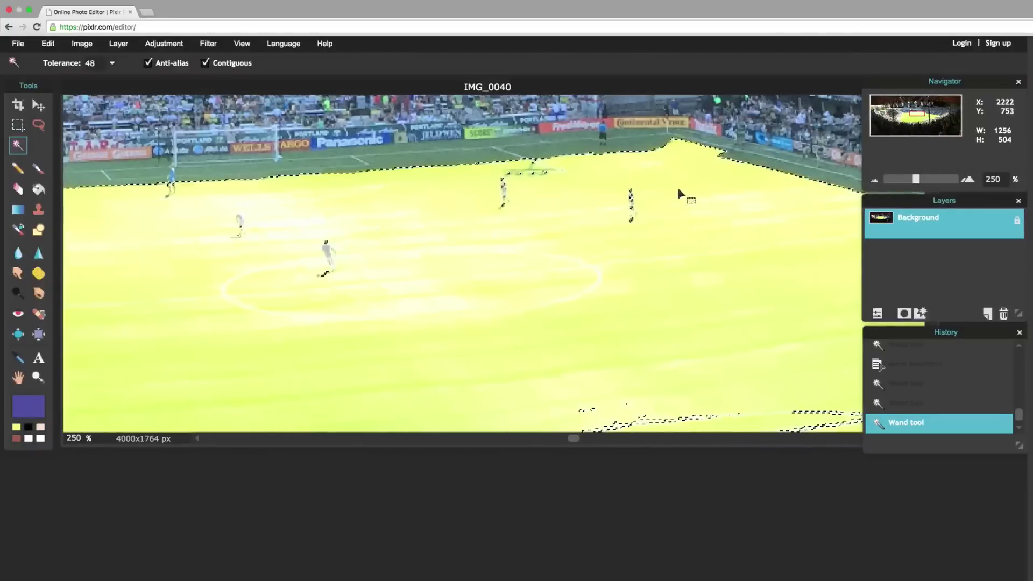
drag(915, 180, 893, 177)
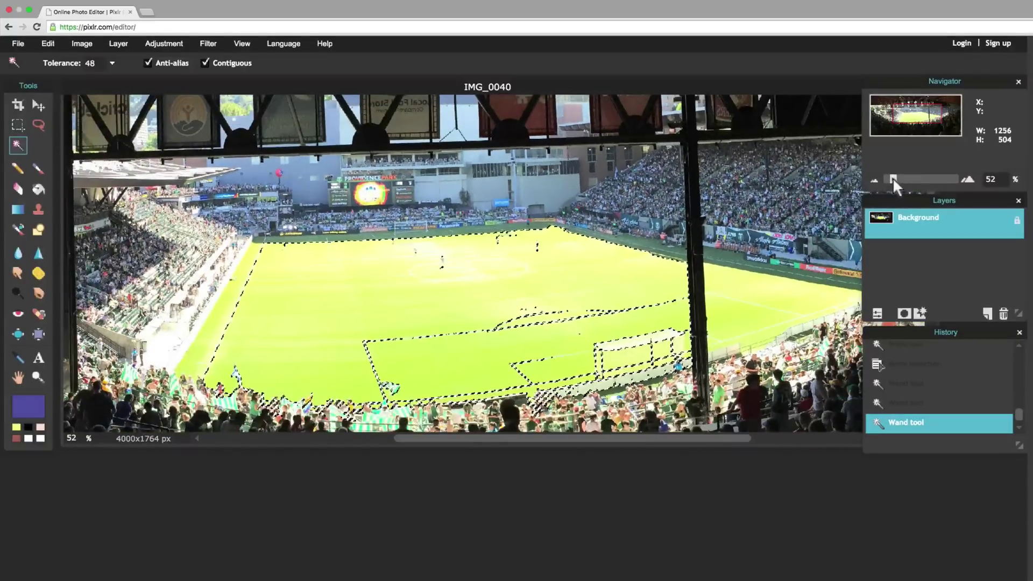
shift+click(768, 292)
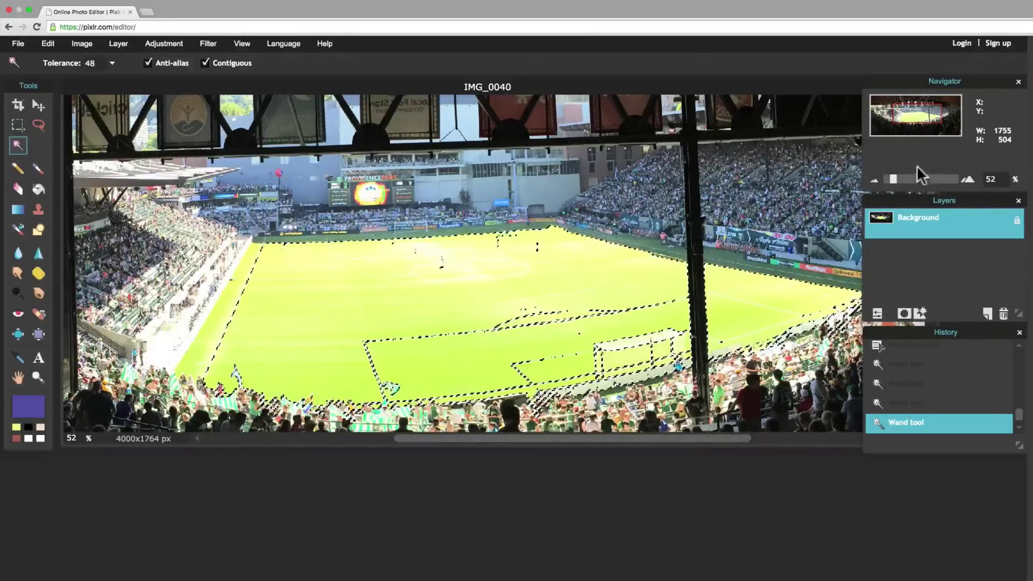
Zoom out to 39%, deselect, and wand-select the pitch afresh at about 1338 × 536 px
drag(893, 178, 891, 178)
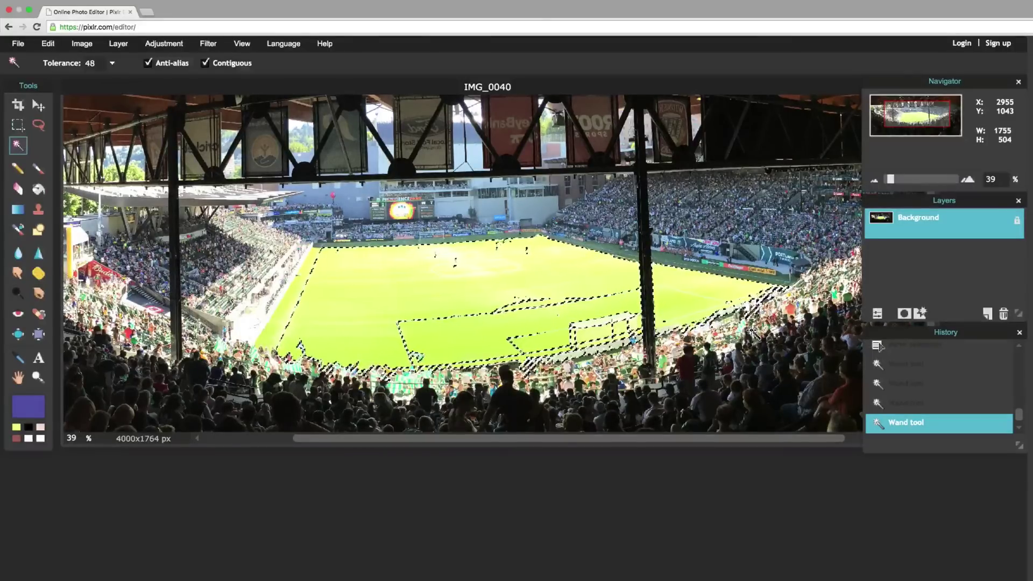
click(17, 125)
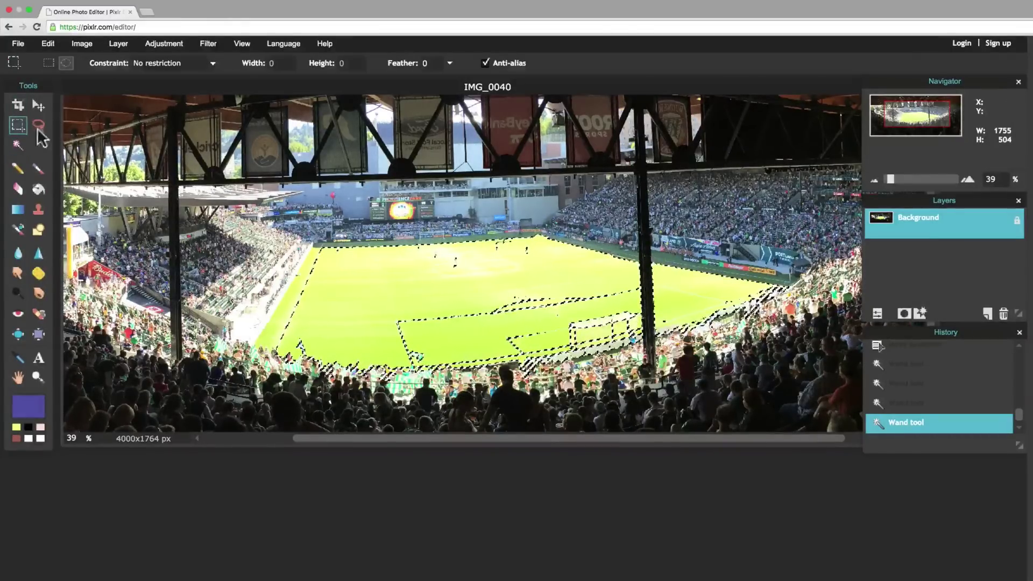
click(37, 126)
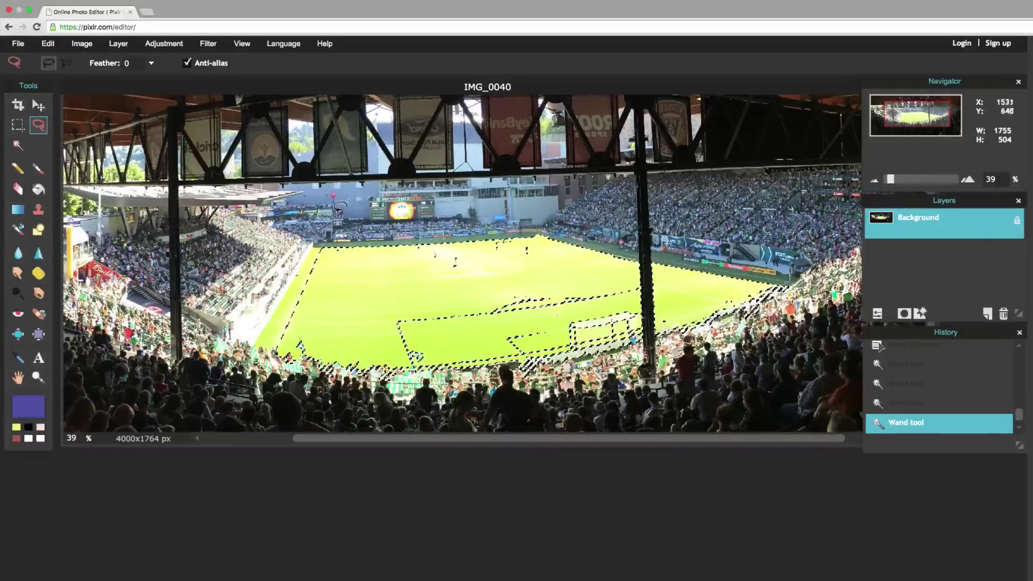
click(463, 191)
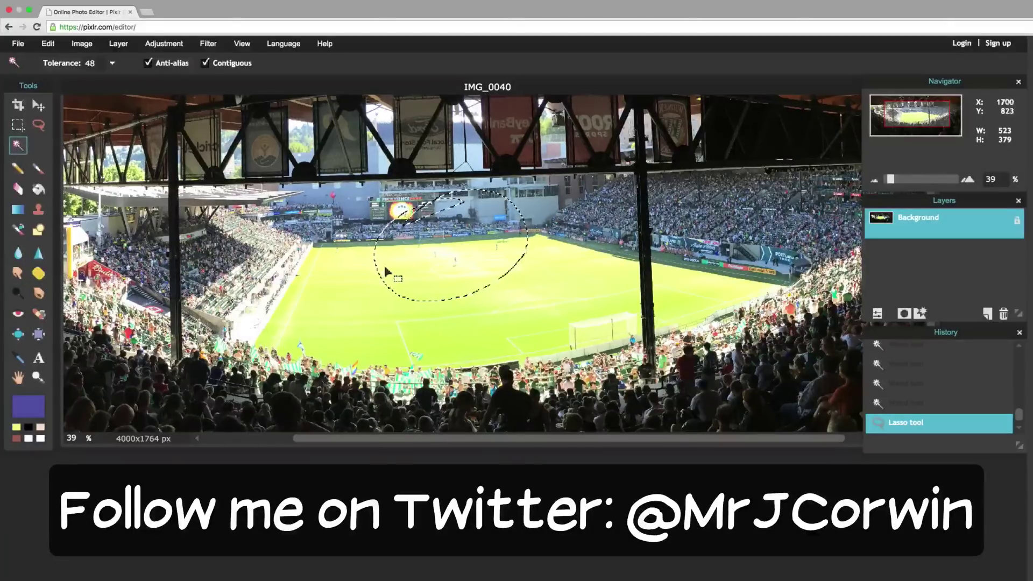
click(362, 285)
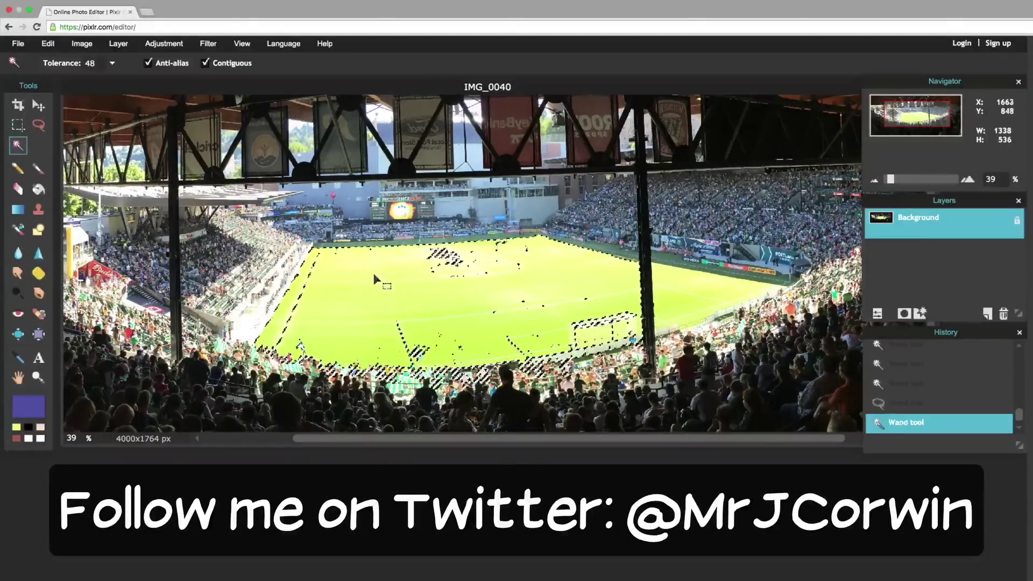
Drag the selected pitch pixels rightward with the Move tool, leaving white behind
click(39, 103)
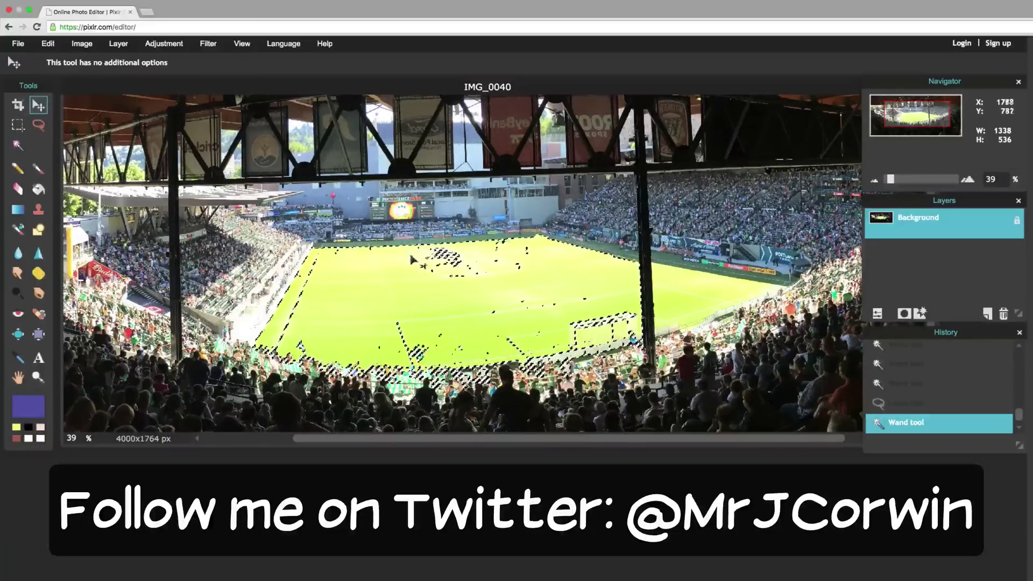
drag(372, 292, 611, 289)
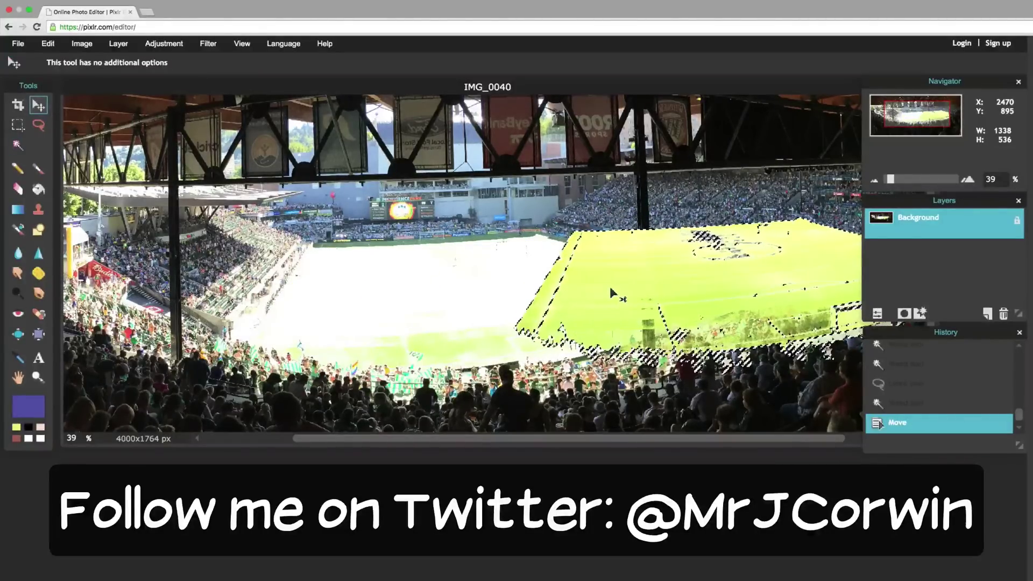